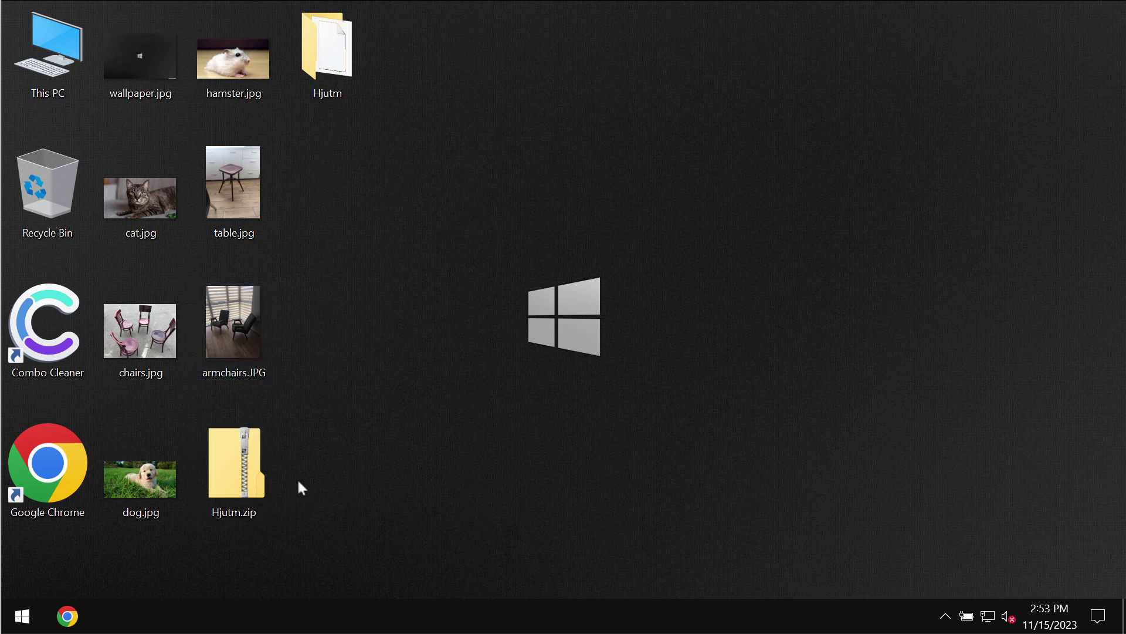
- Preview the armchairs.JPG, wallpaper.jpg and table.jpg photos before encryption
click(220, 346)
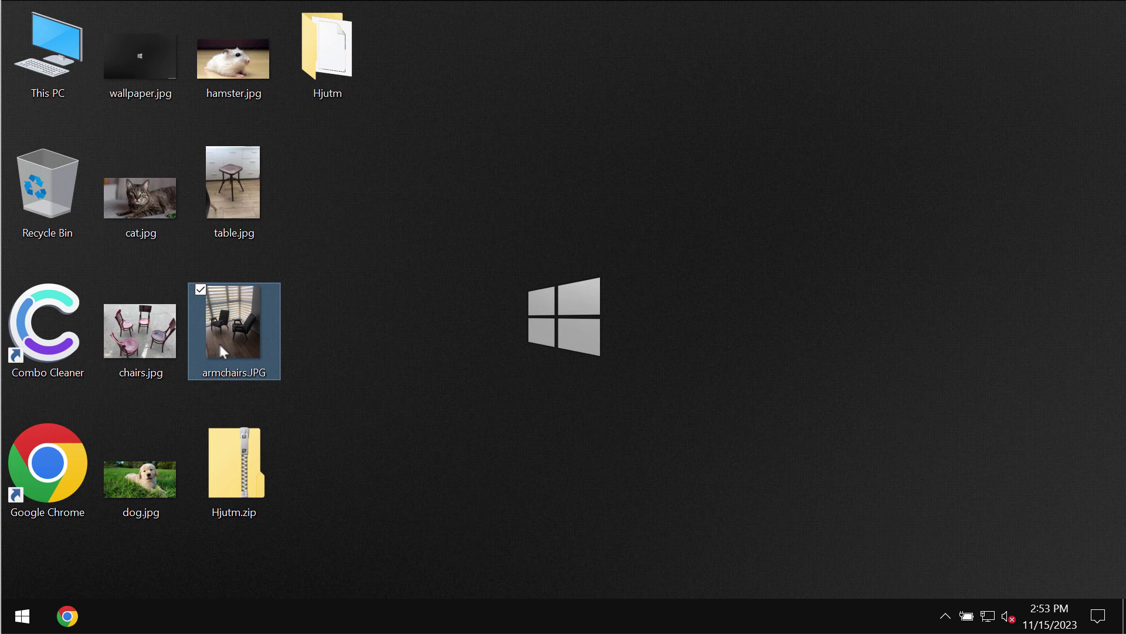
double_click(220, 346)
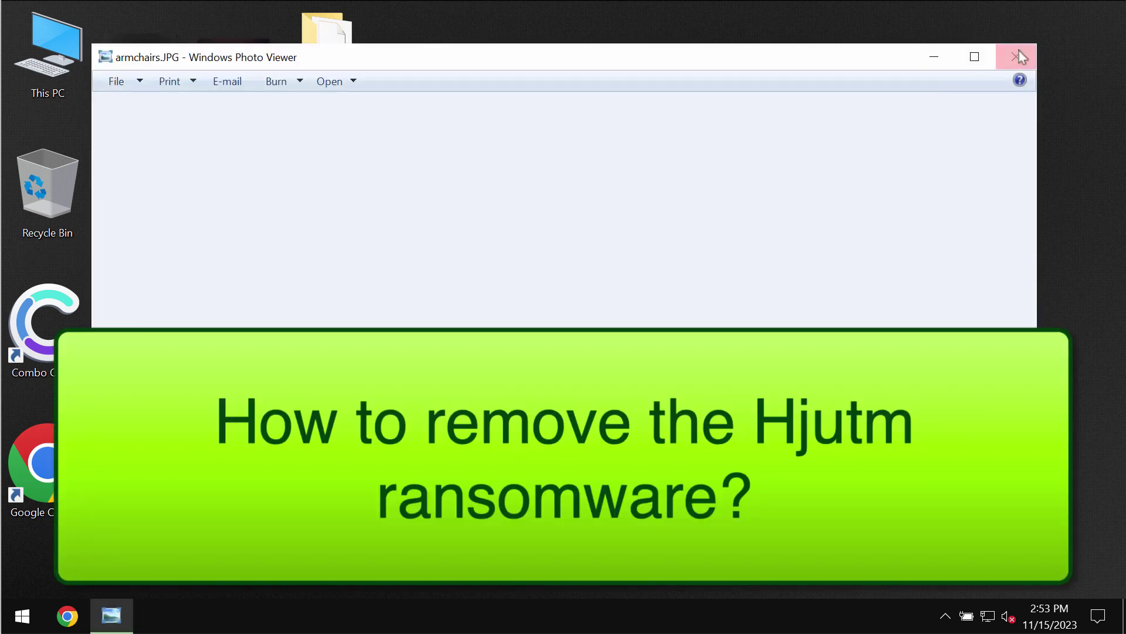
click(1019, 63)
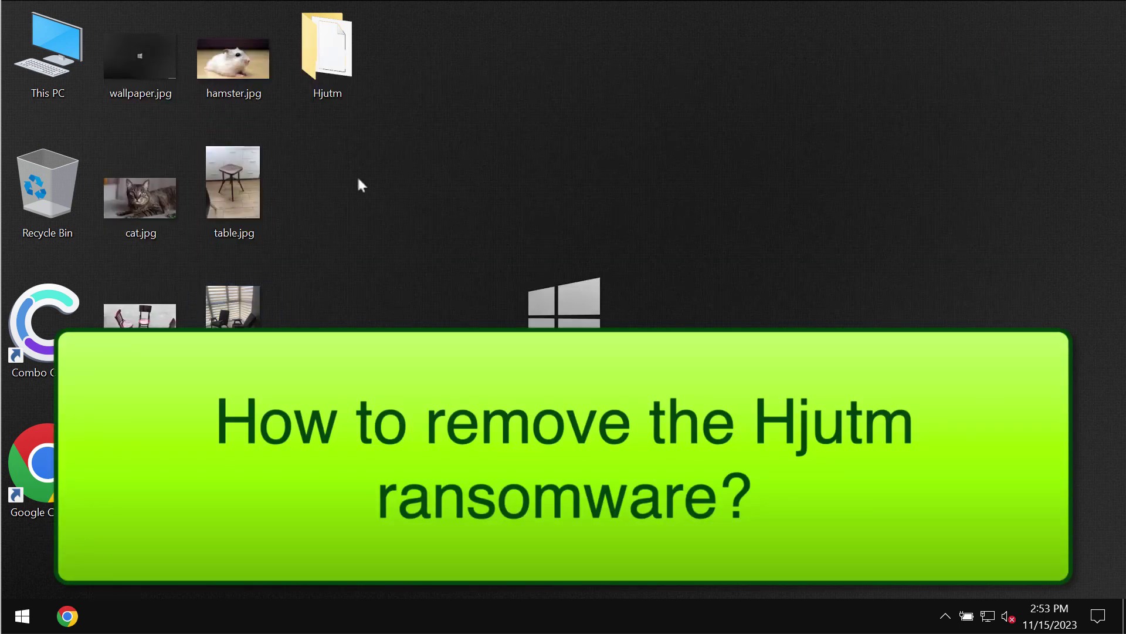
double_click(157, 88)
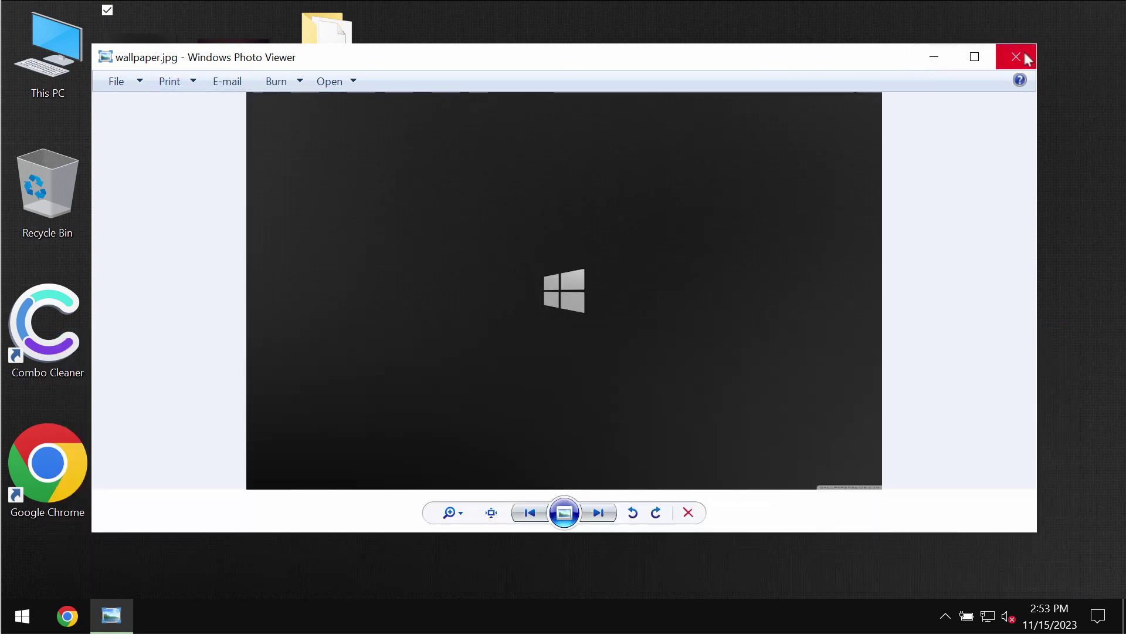
click(1027, 59)
double_click(249, 194)
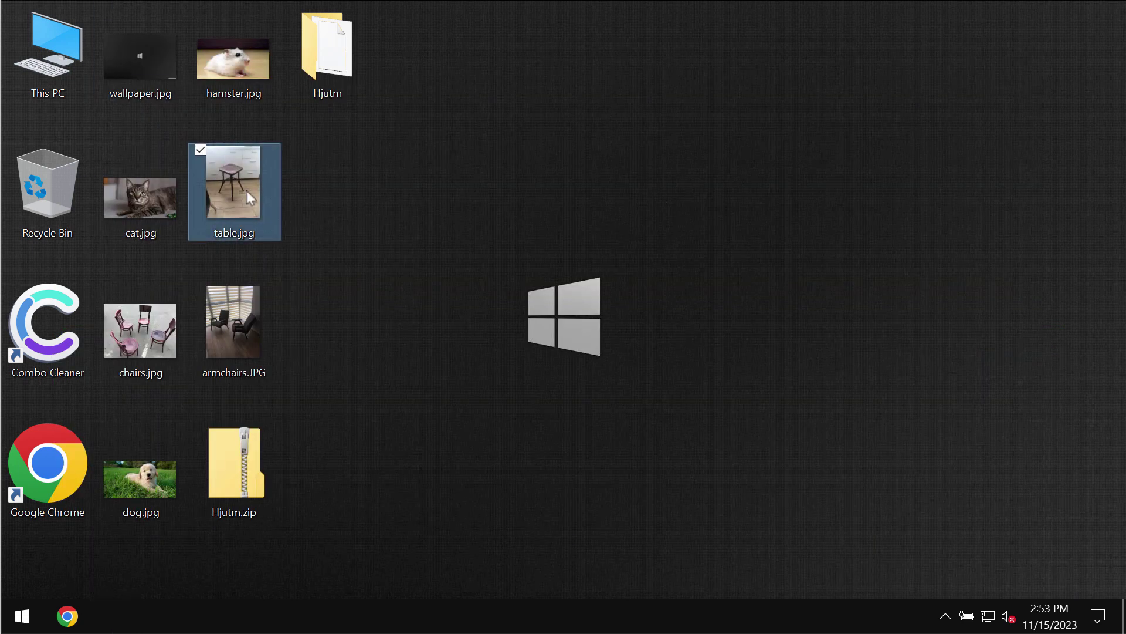
click(1024, 58)
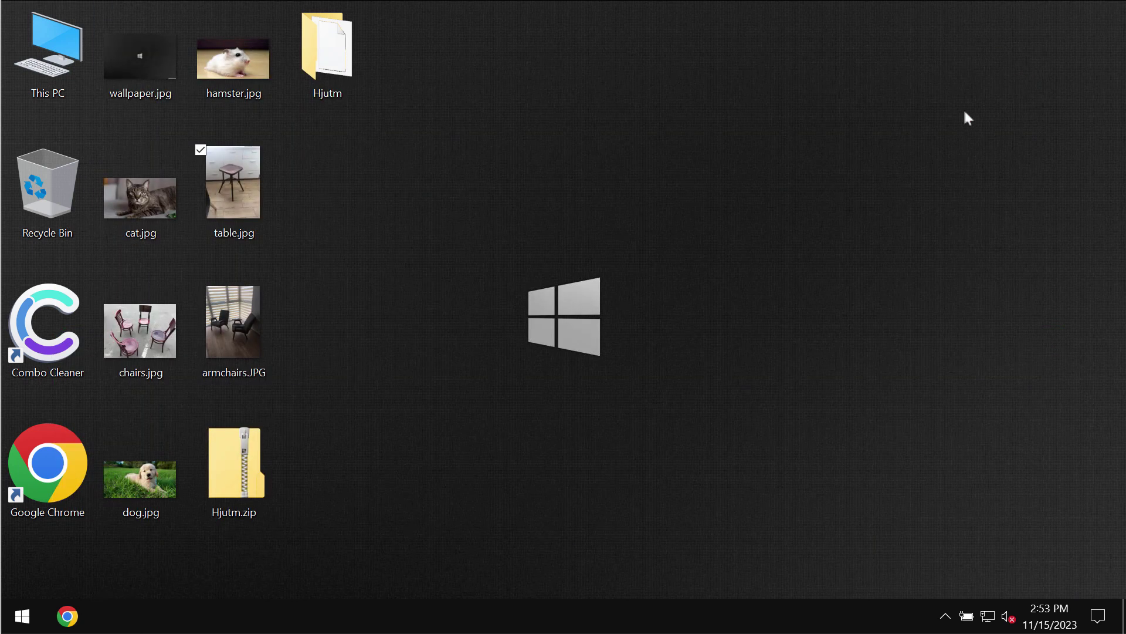
- Preview chairs.jpg and dog.jpg, then select the Hjutm application and close its folder
double_click(151, 343)
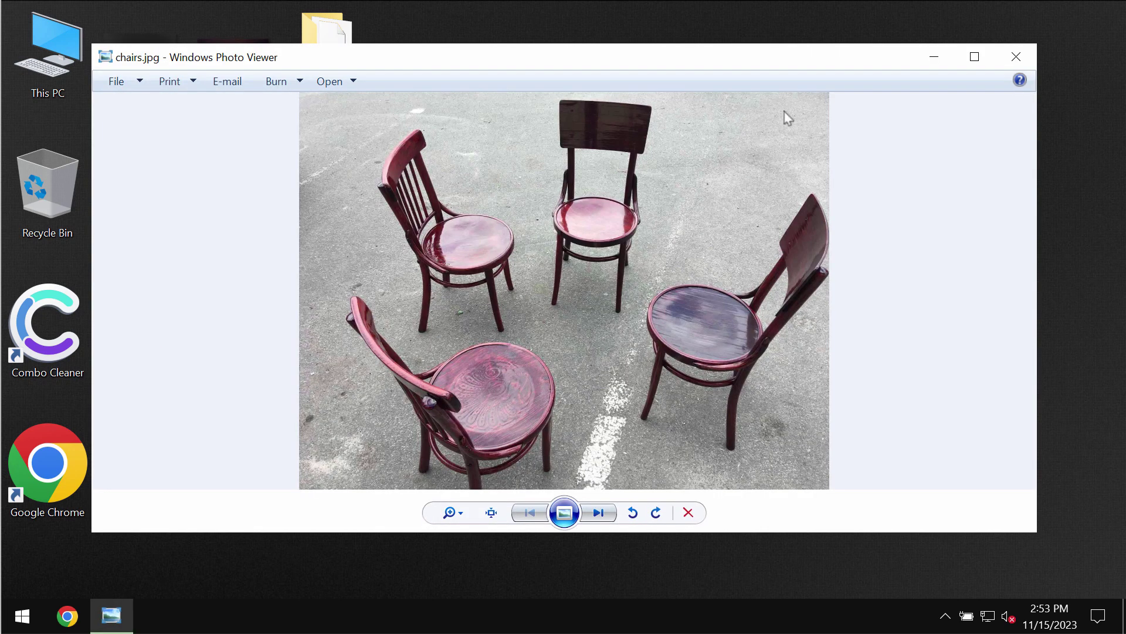
click(1012, 59)
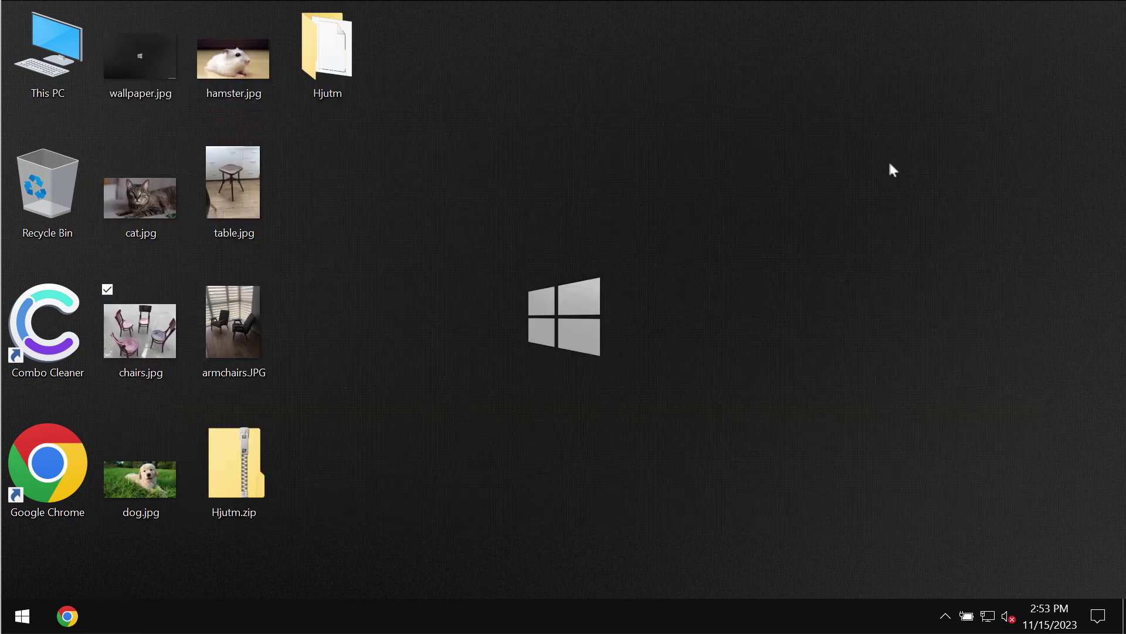
double_click(131, 503)
click(1016, 57)
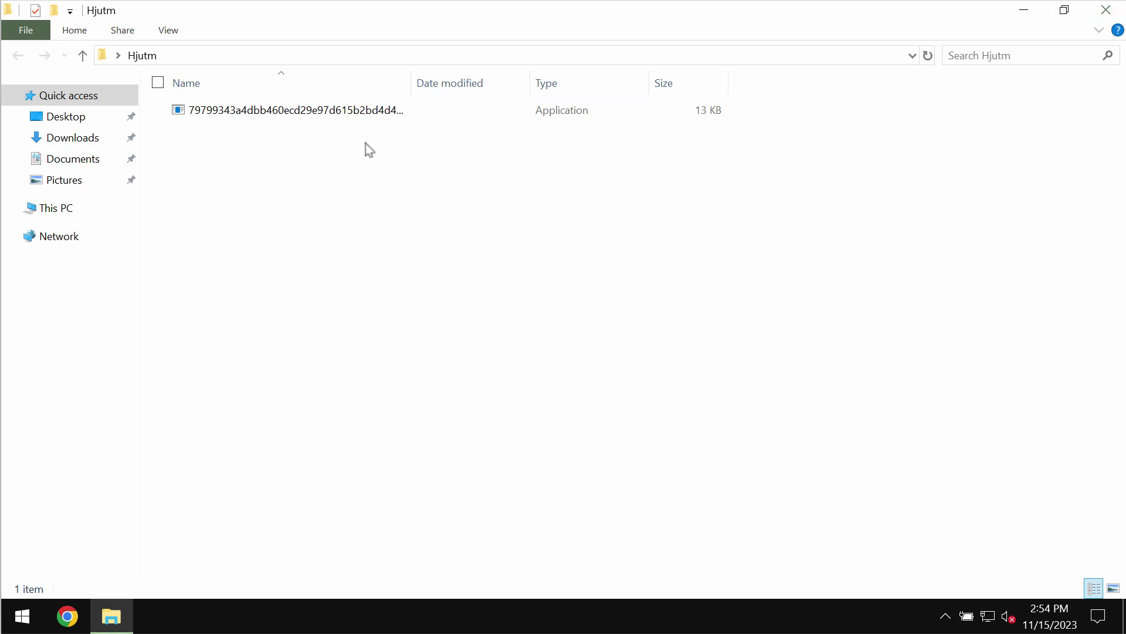
click(326, 115)
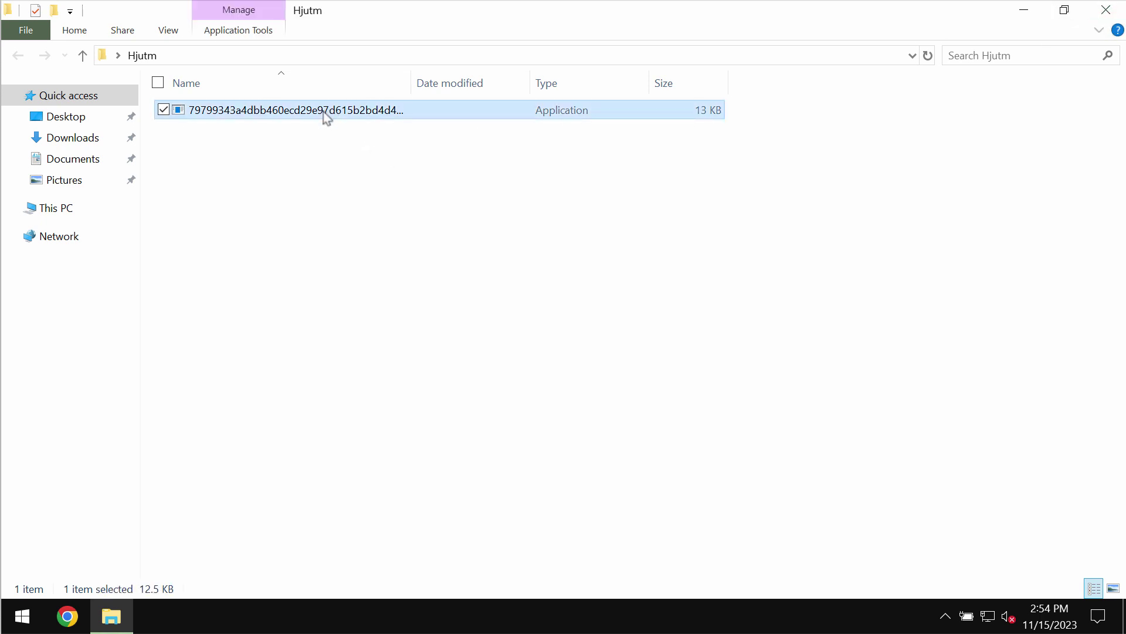
click(1106, 10)
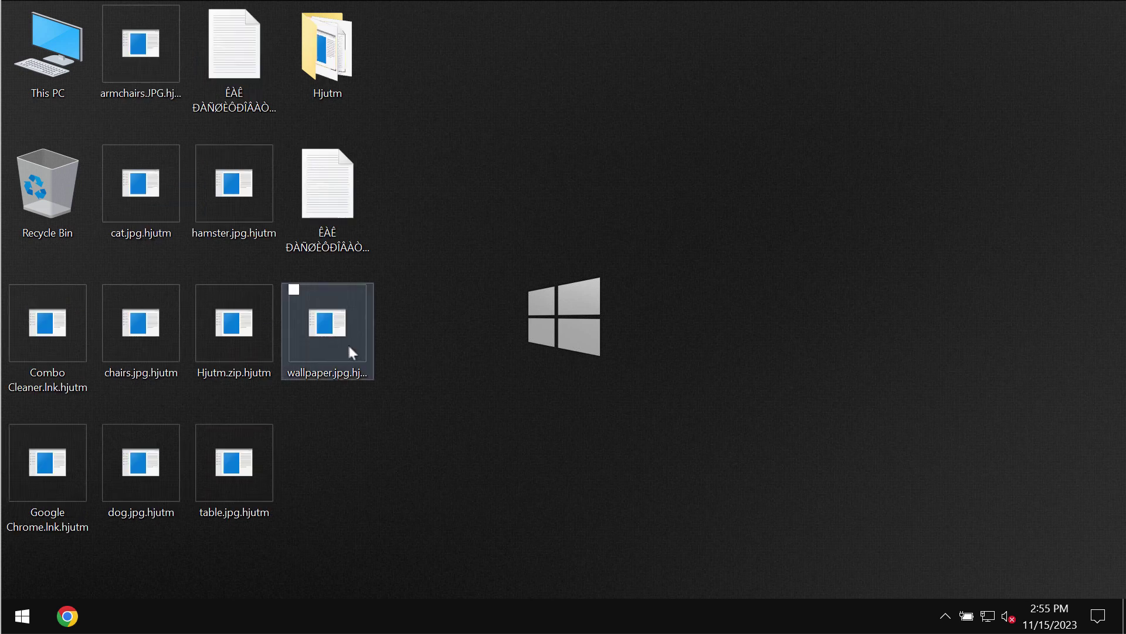
- Inspect the .hjutm-encrypted desktop files, then shift and dismiss the front ransomware error message
click(346, 341)
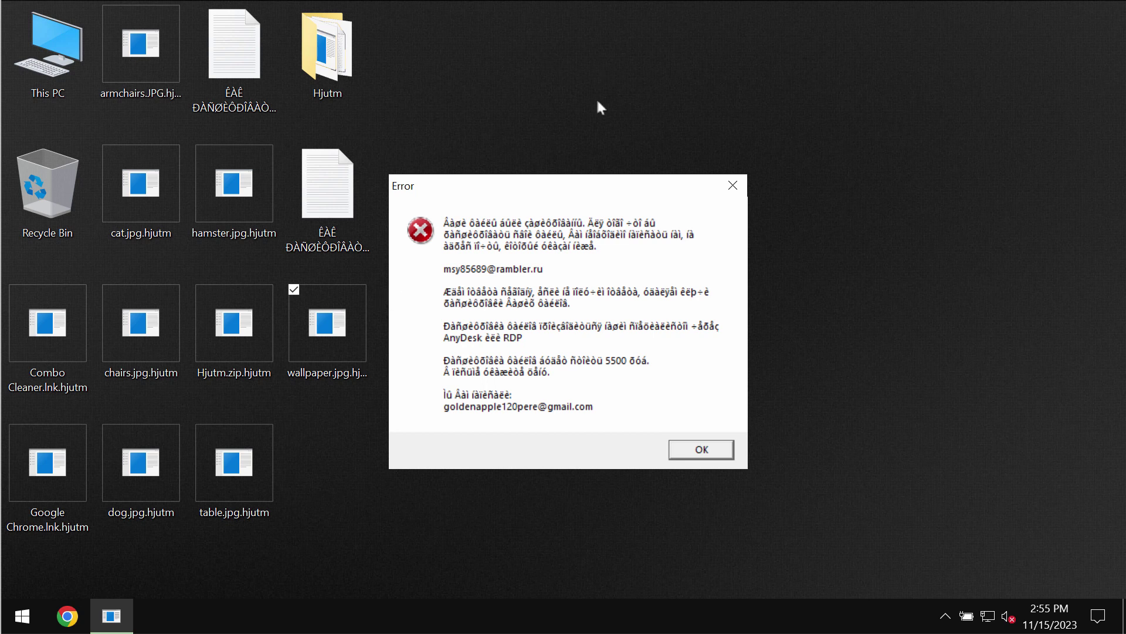
click(177, 218)
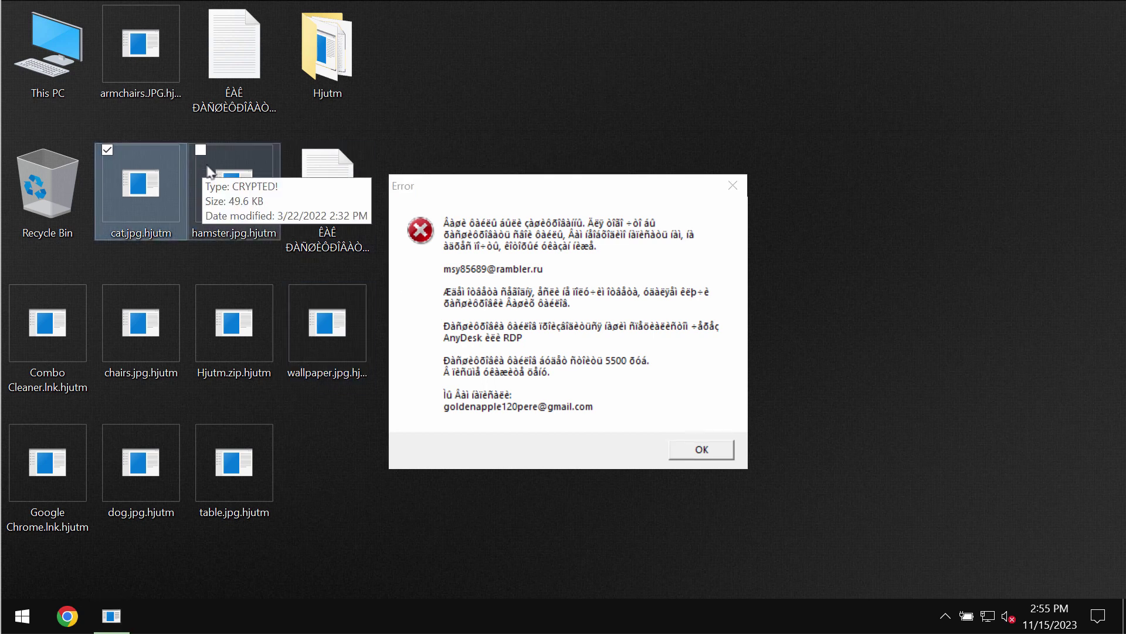
click(776, 580)
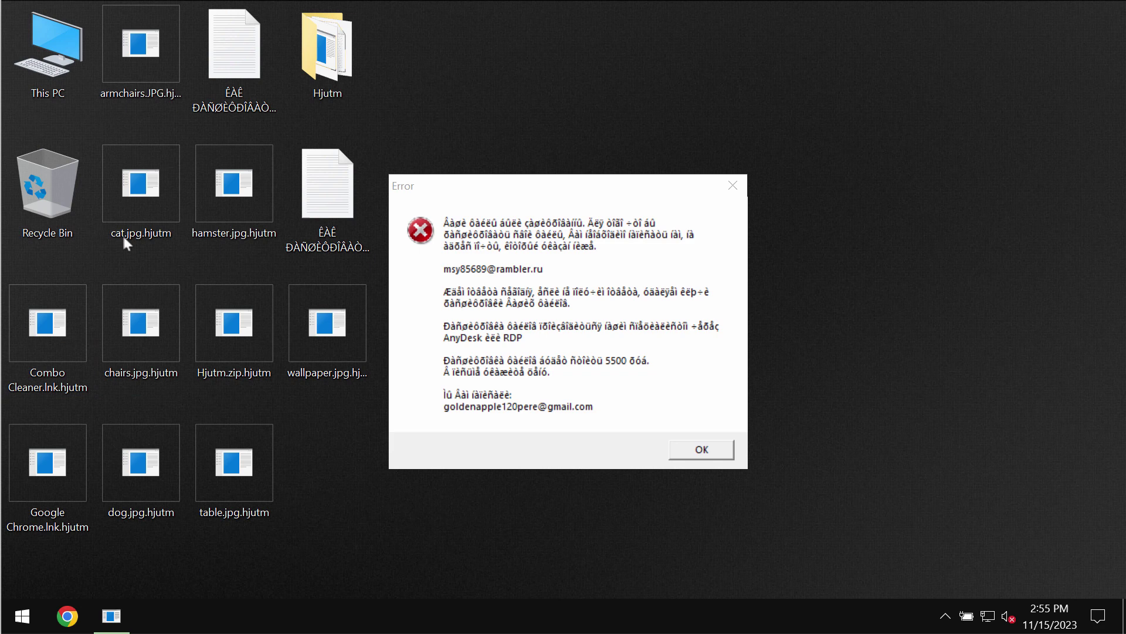
click(136, 227)
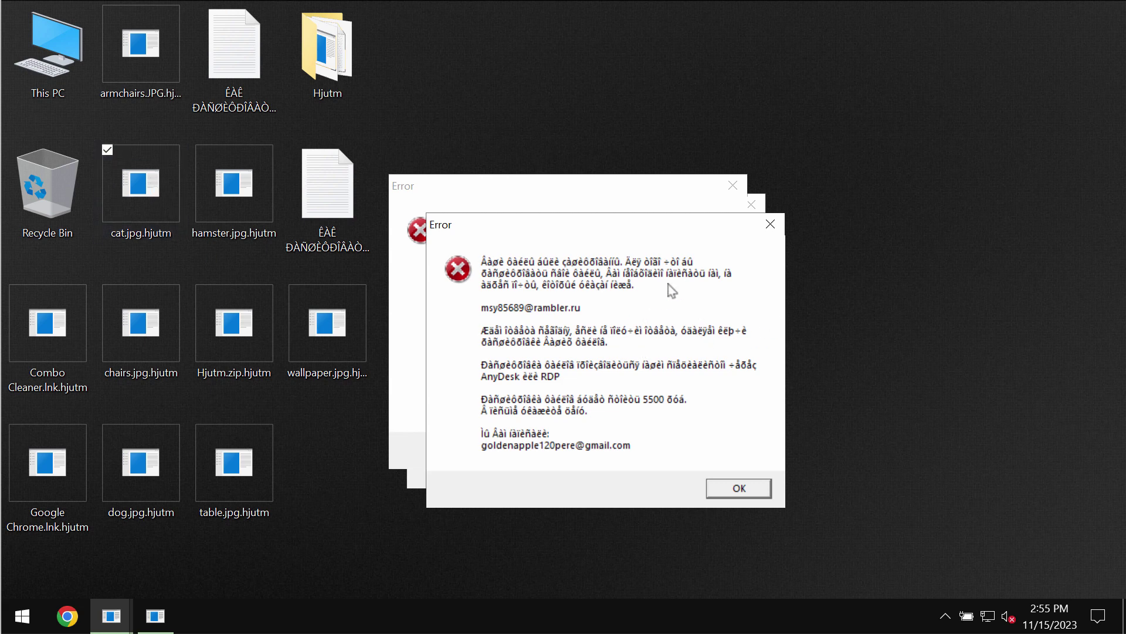
drag(731, 226, 803, 186)
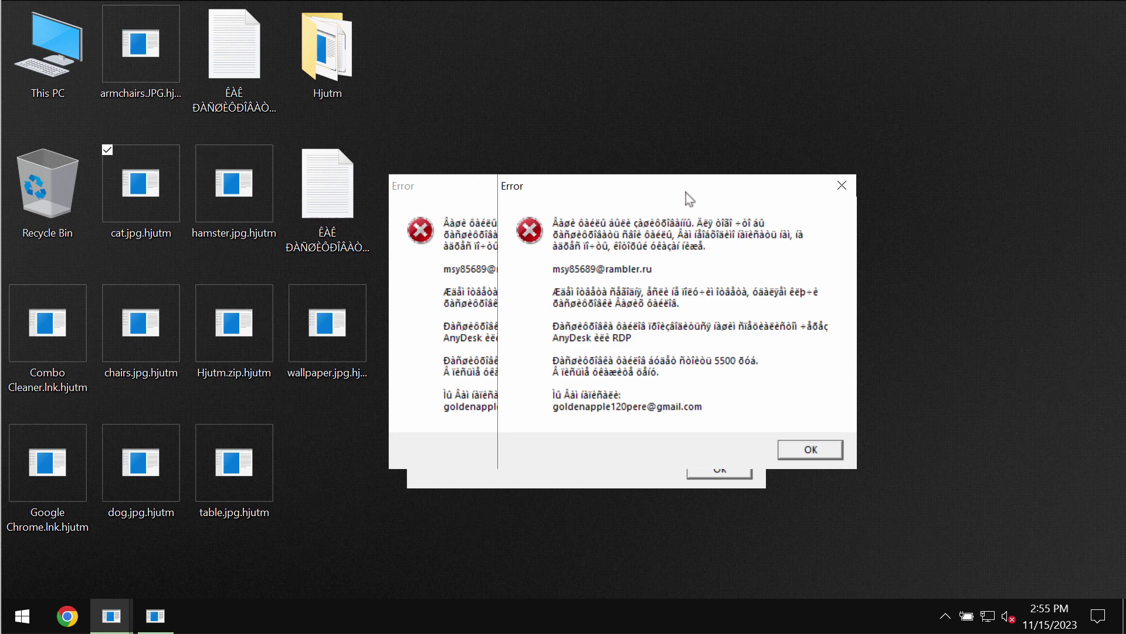
click(840, 449)
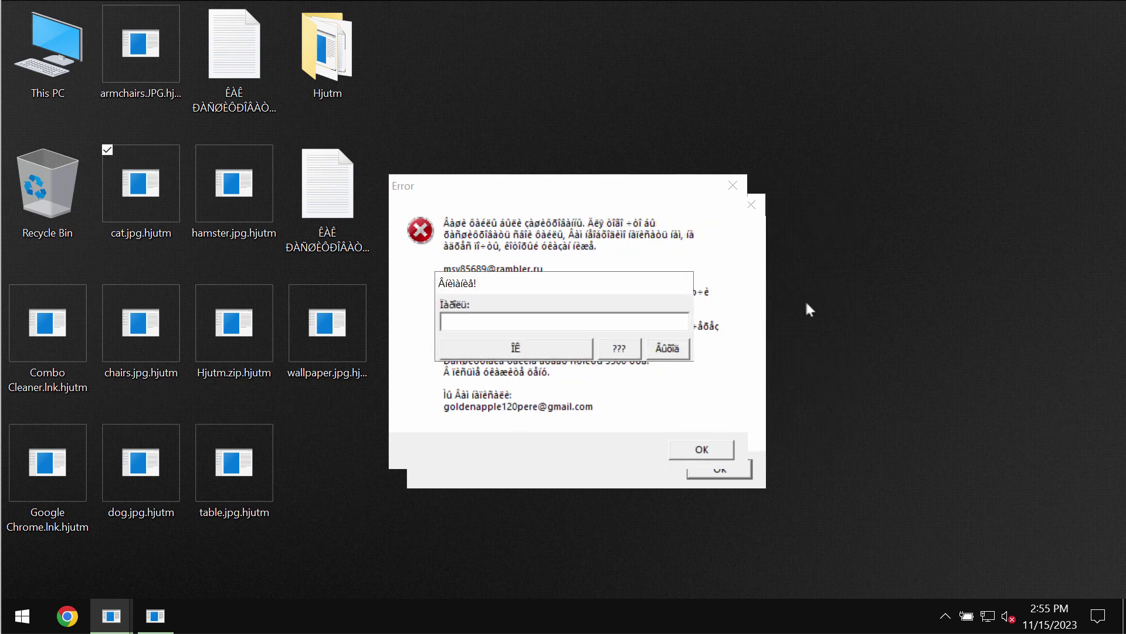
click(811, 349)
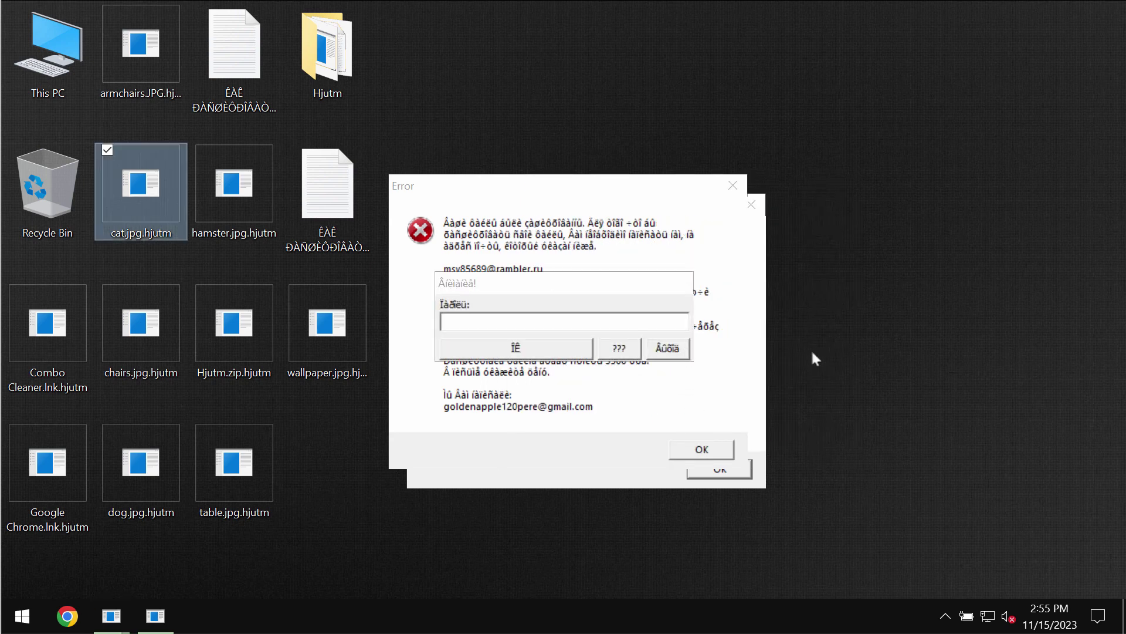
- Launch iexplore.exe from C:\Program Files (x86)\Internet Explorer via This PC
double_click(78, 59)
double_click(352, 255)
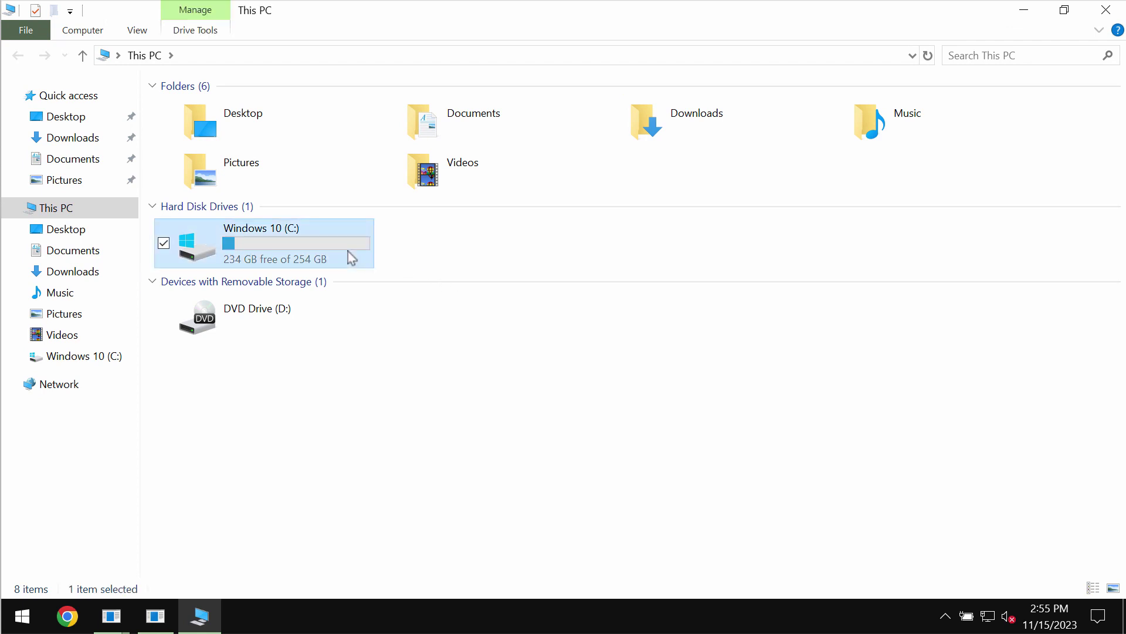
double_click(317, 148)
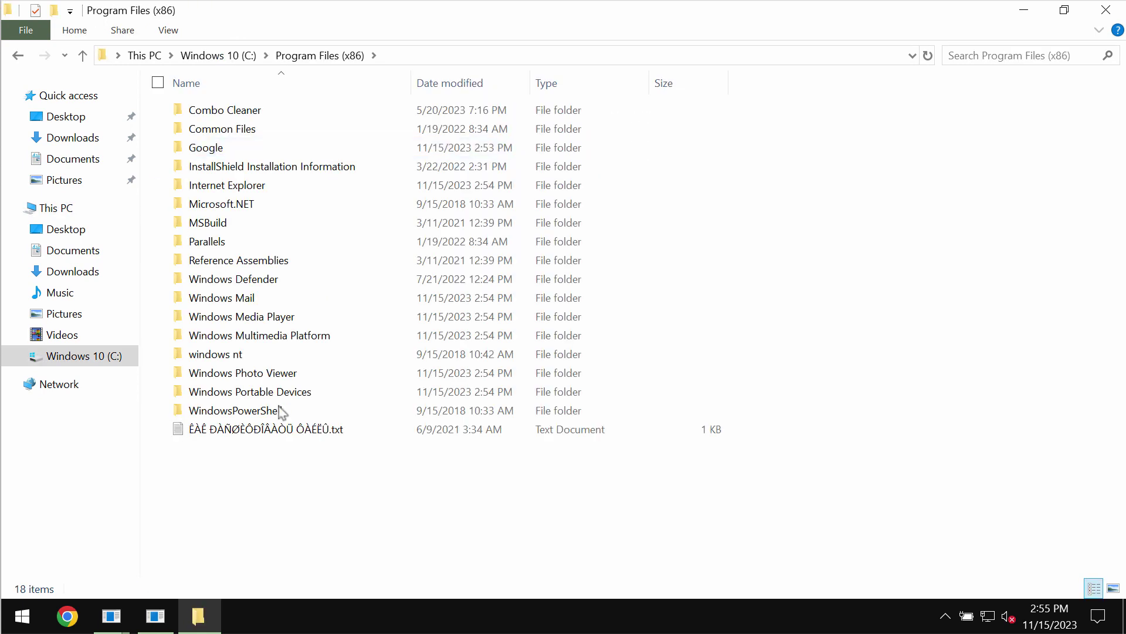
double_click(316, 189)
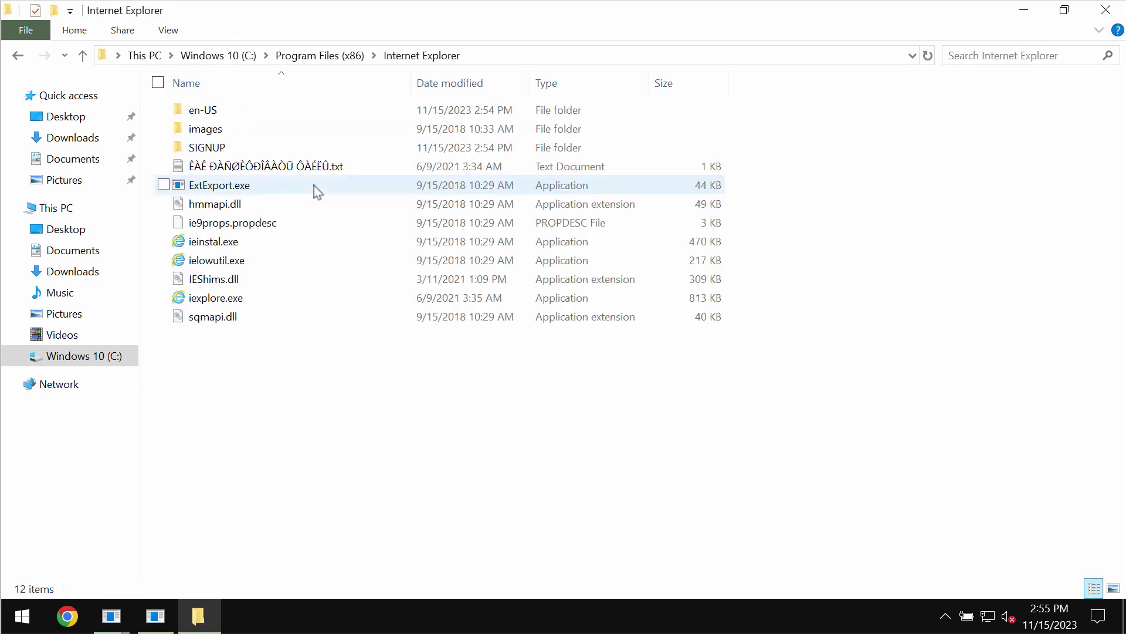
double_click(261, 299)
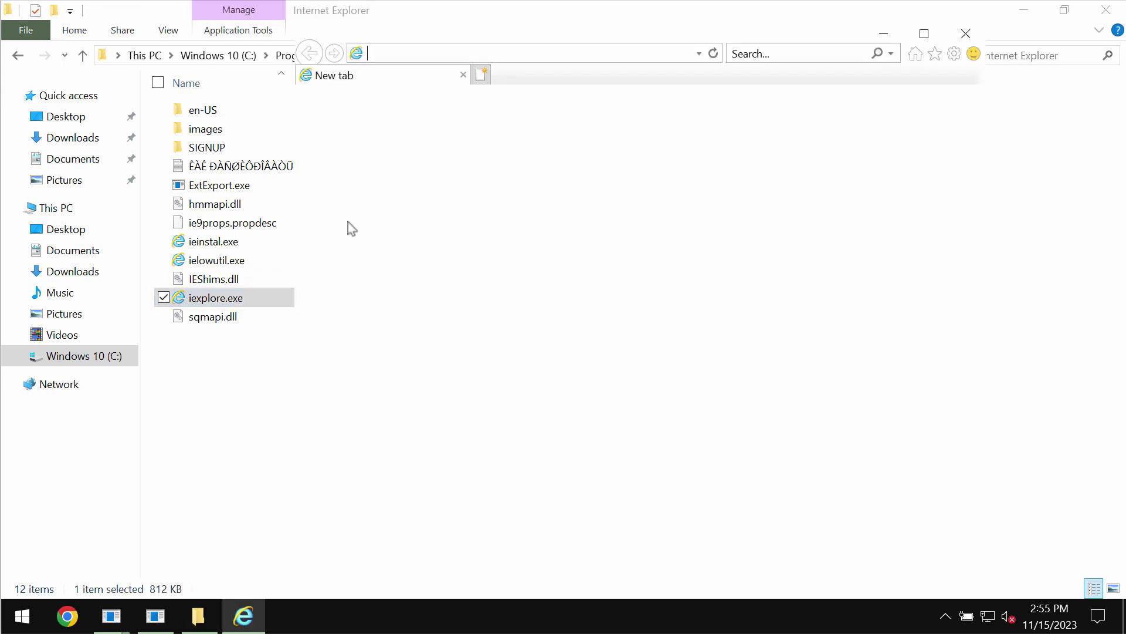
- Load combocleaner.com in Internet Explorer's address bar
click(537, 51)
text(comboclea)
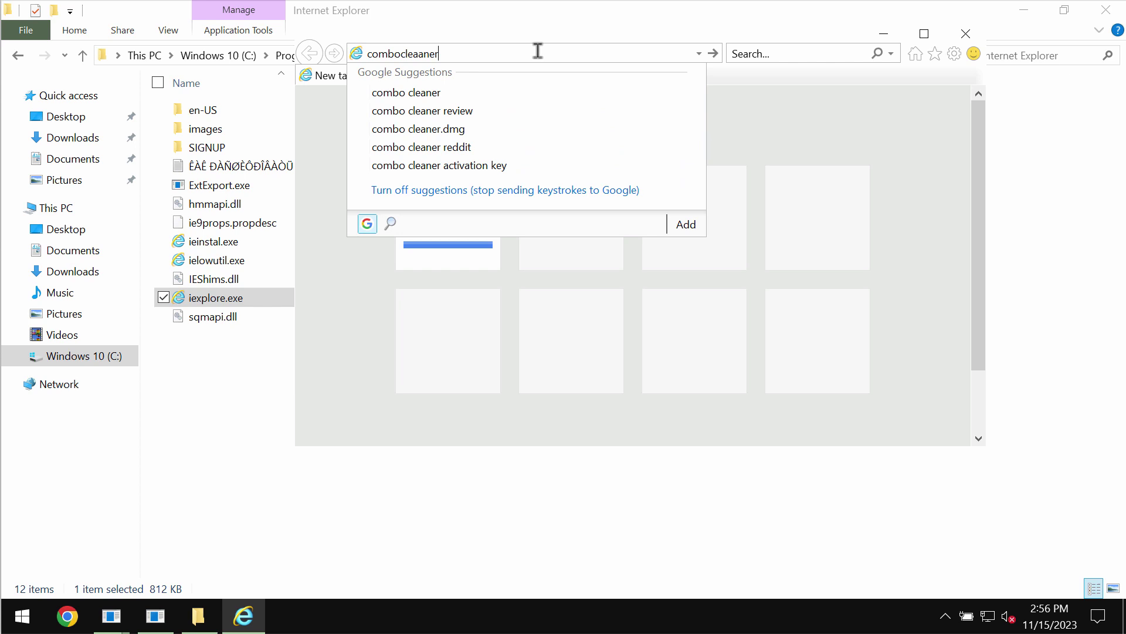
text(ner.com)
key(Return)
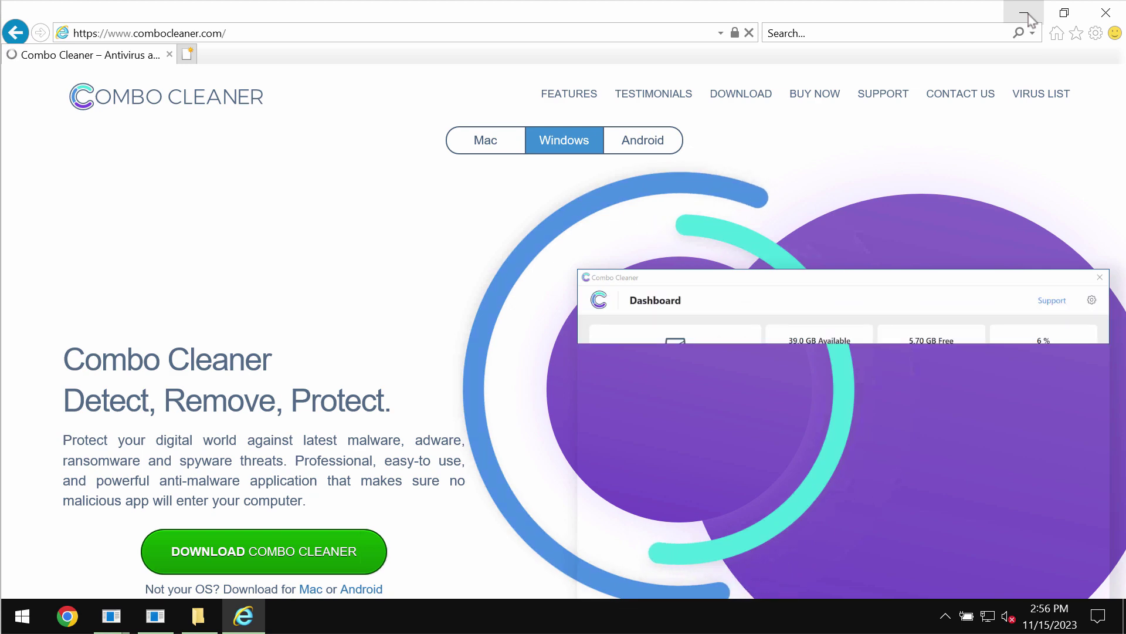
- Minimize the browser, close File Explorer and open Combo Cleaner from the system tray
click(1029, 16)
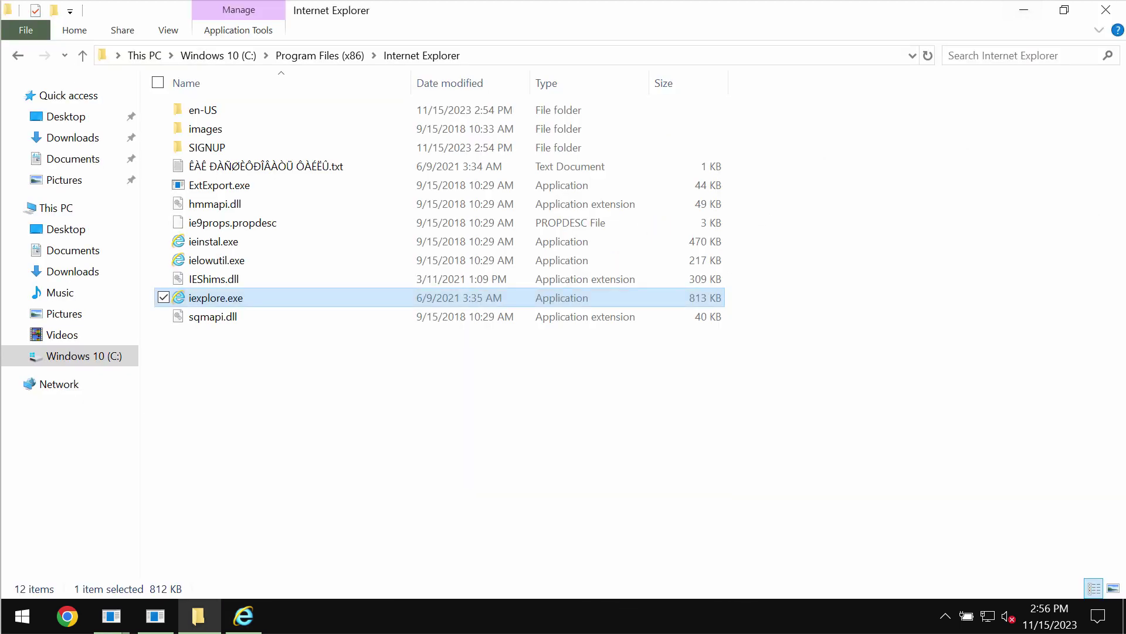
click(1106, 10)
click(945, 615)
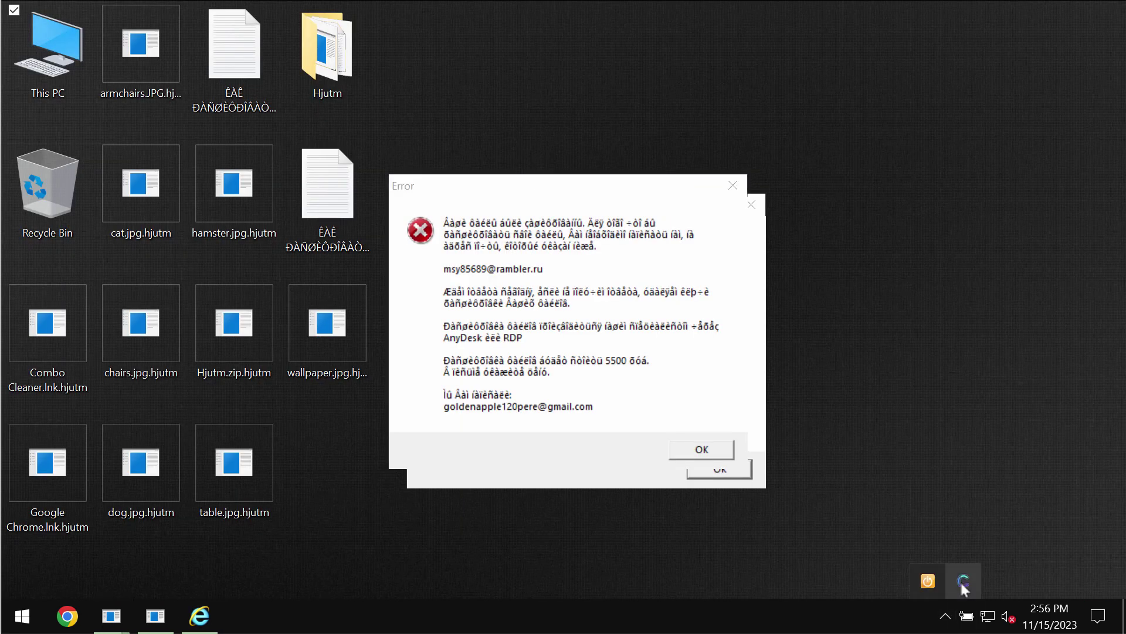
click(964, 582)
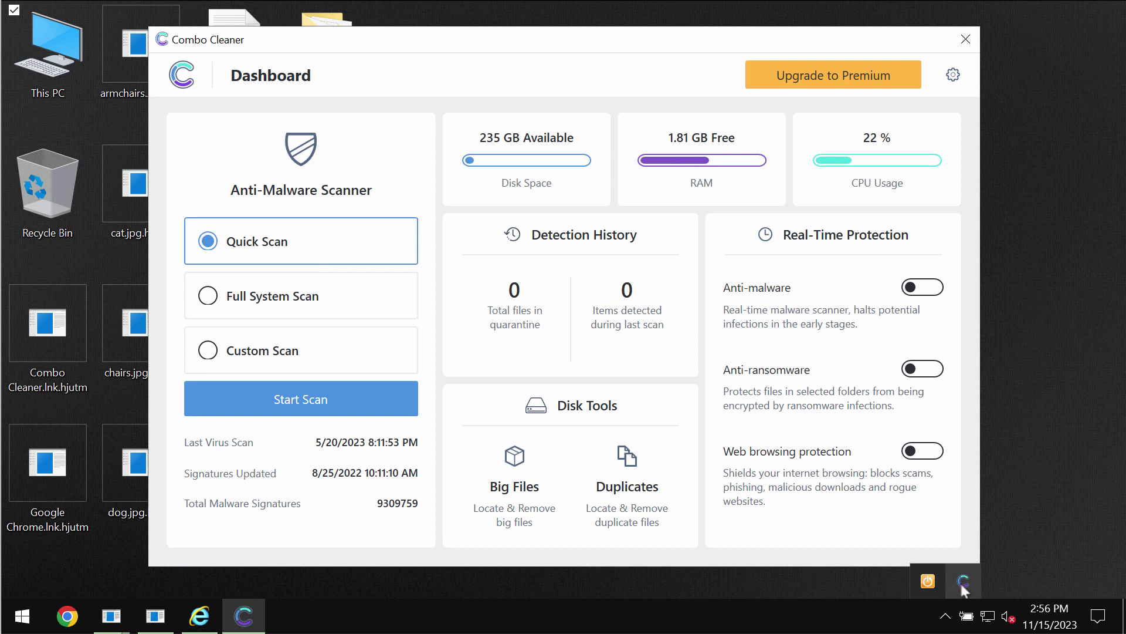
- Start a Quick Scan and follow its progress from the dashboard
click(245, 414)
click(180, 74)
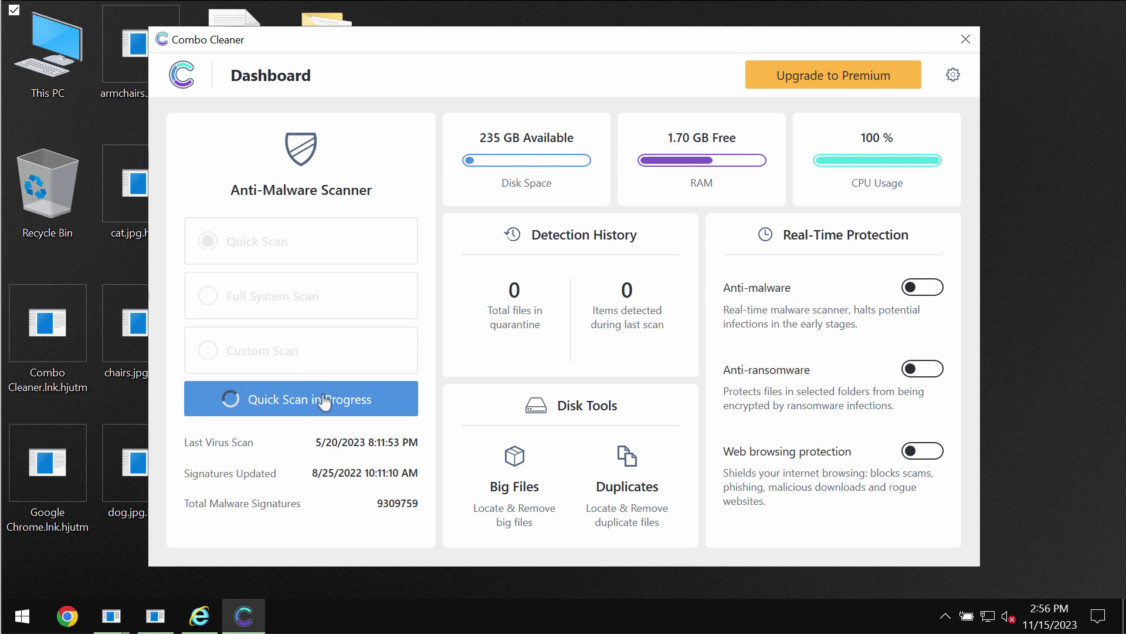
click(320, 398)
click(953, 76)
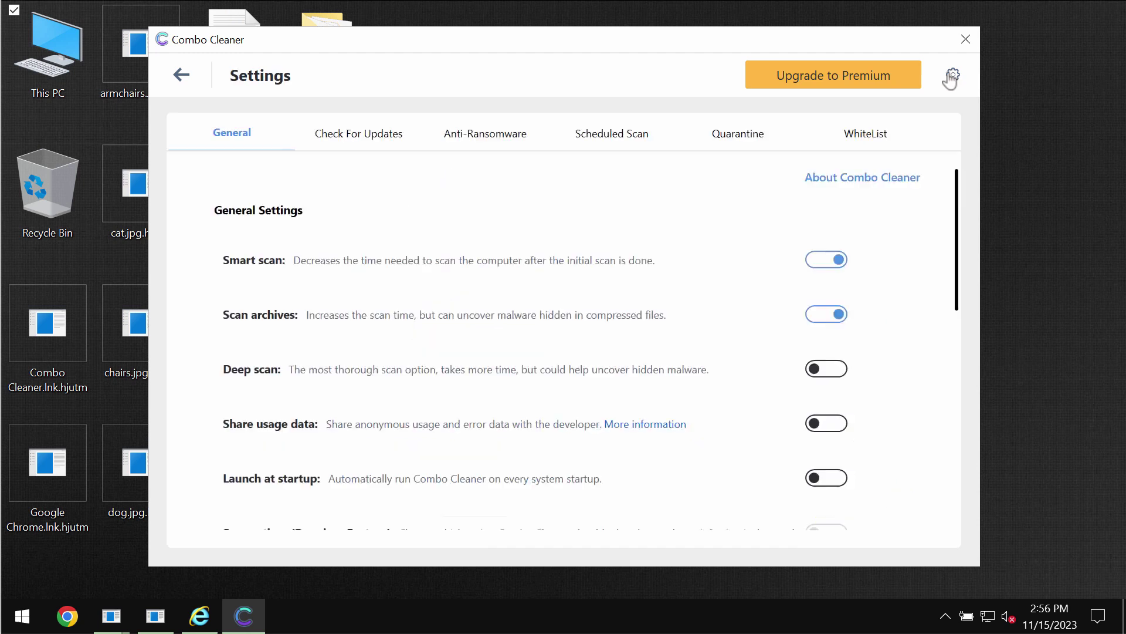
click(515, 139)
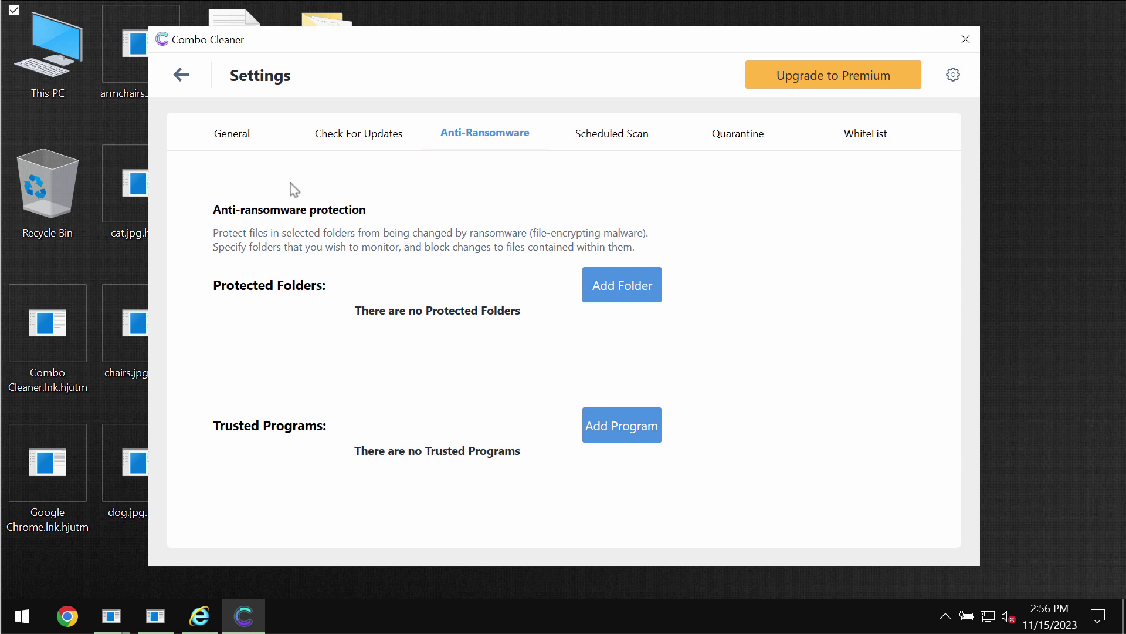
click(182, 81)
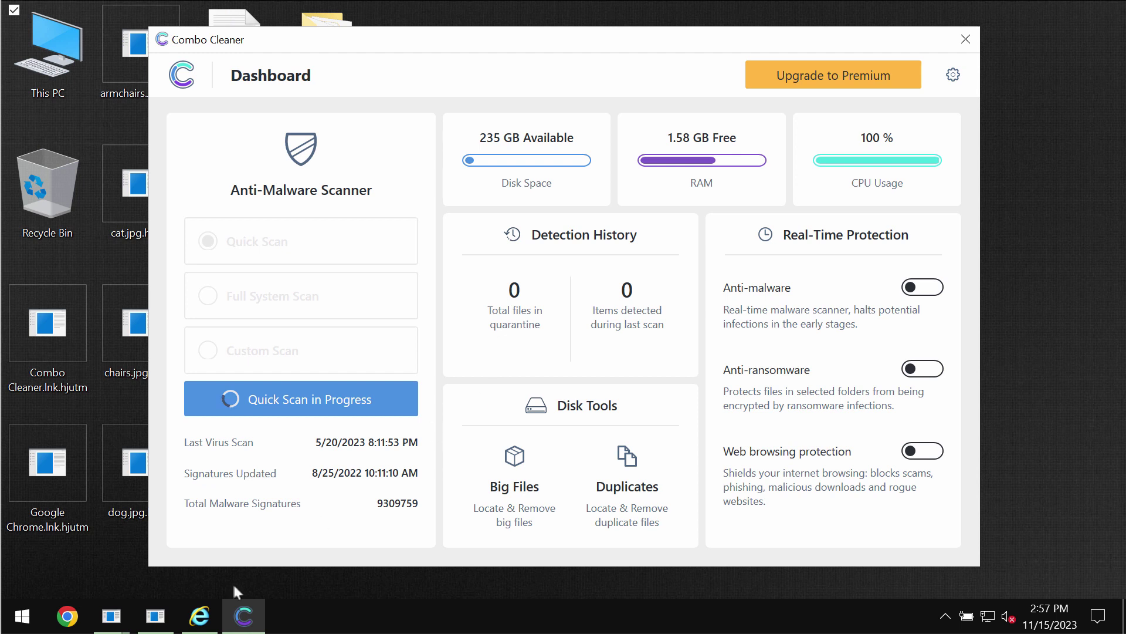
- Check Settings, then reopen the quick scan progress showing 1 threat and 12 suspicious items
click(311, 408)
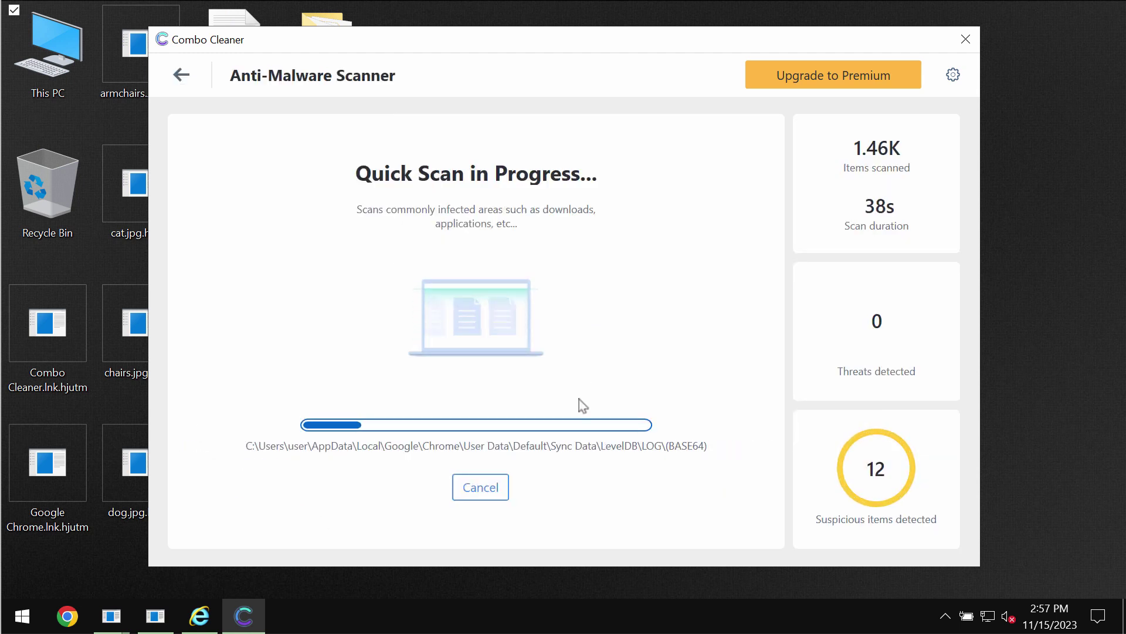
click(951, 76)
click(182, 85)
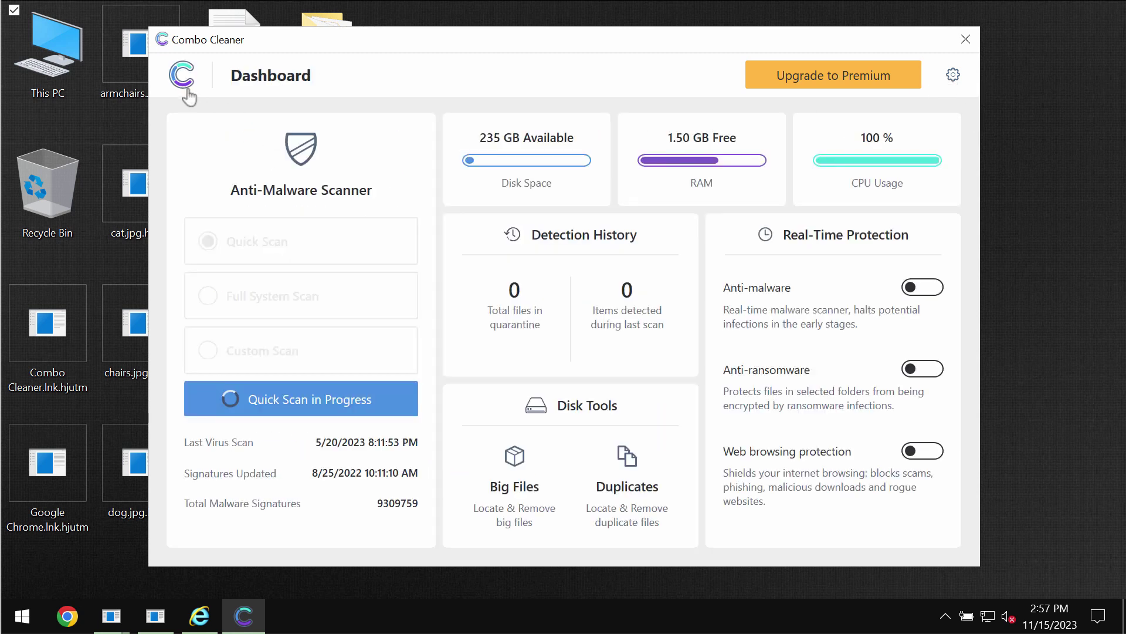
click(363, 404)
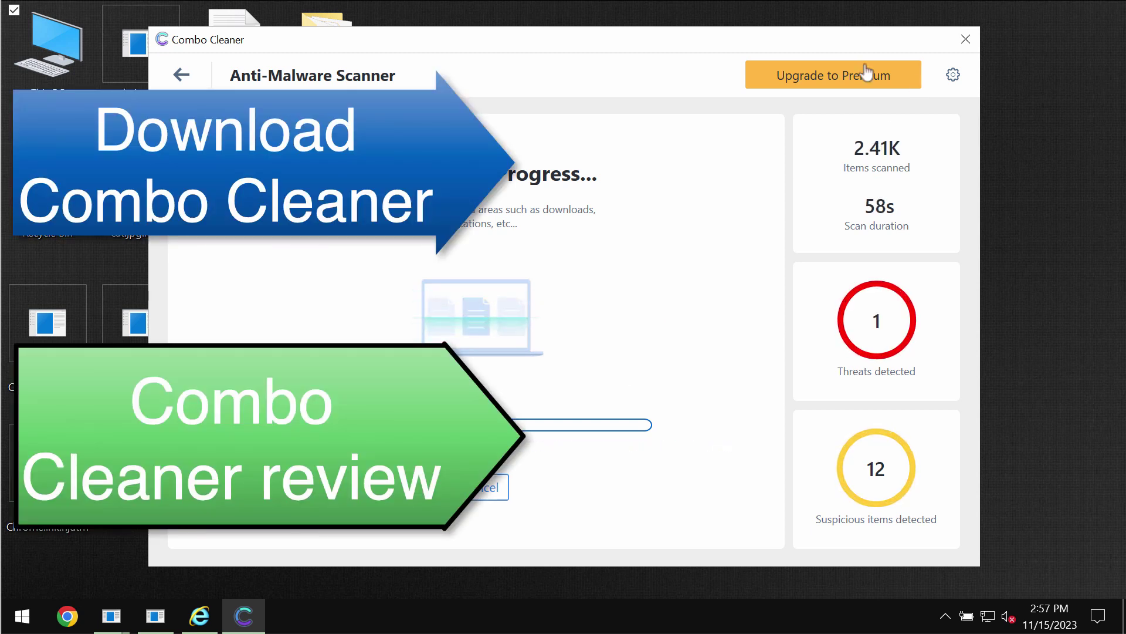
- Go to the Upgrade to Premium page listing Combo Cleaner's premium features
click(850, 80)
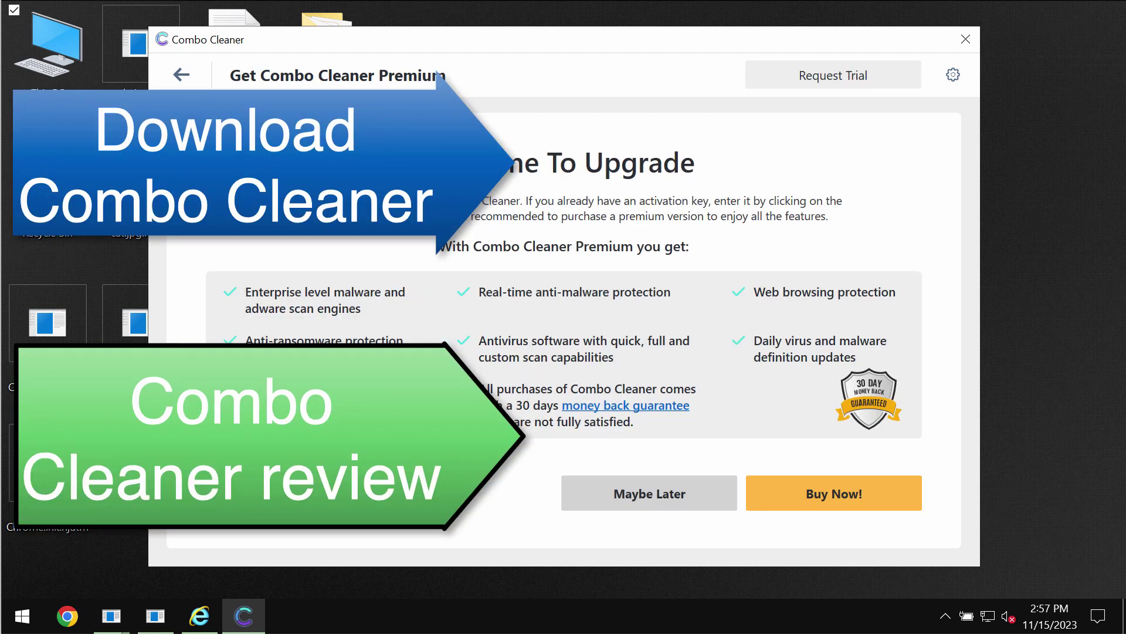